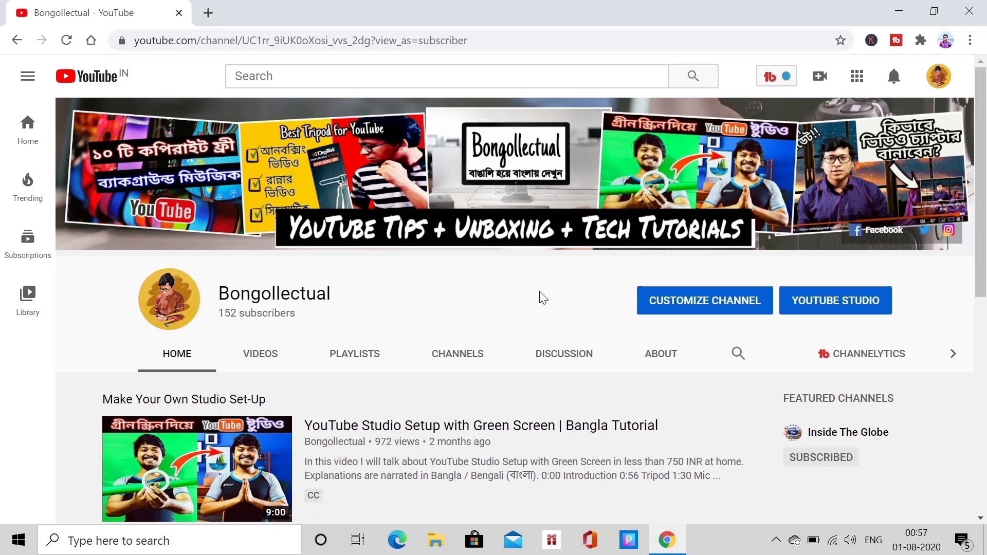
# Step: Go to Channel status and features in the account settings and scroll to the Eligible Custom URL card
pyautogui.click(935, 85)
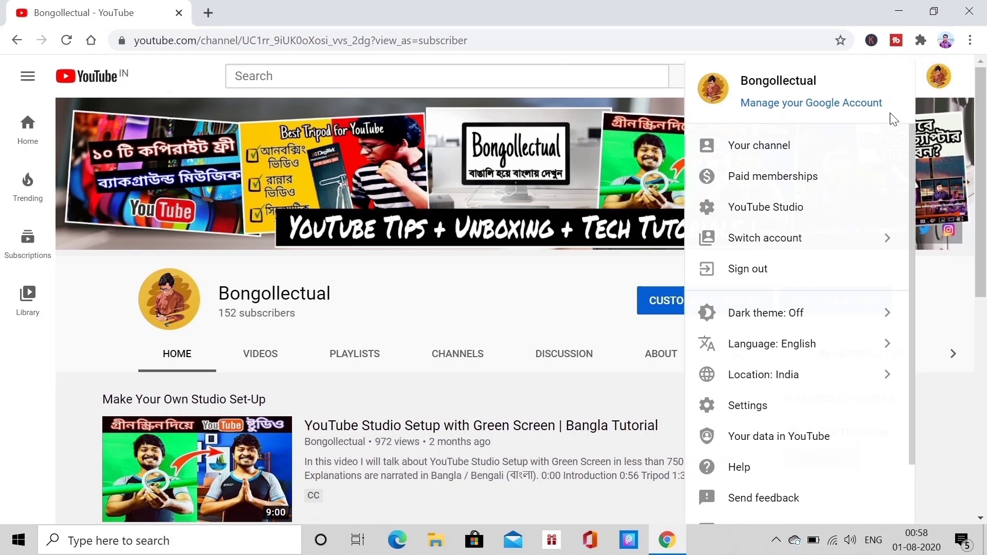
pyautogui.click(744, 406)
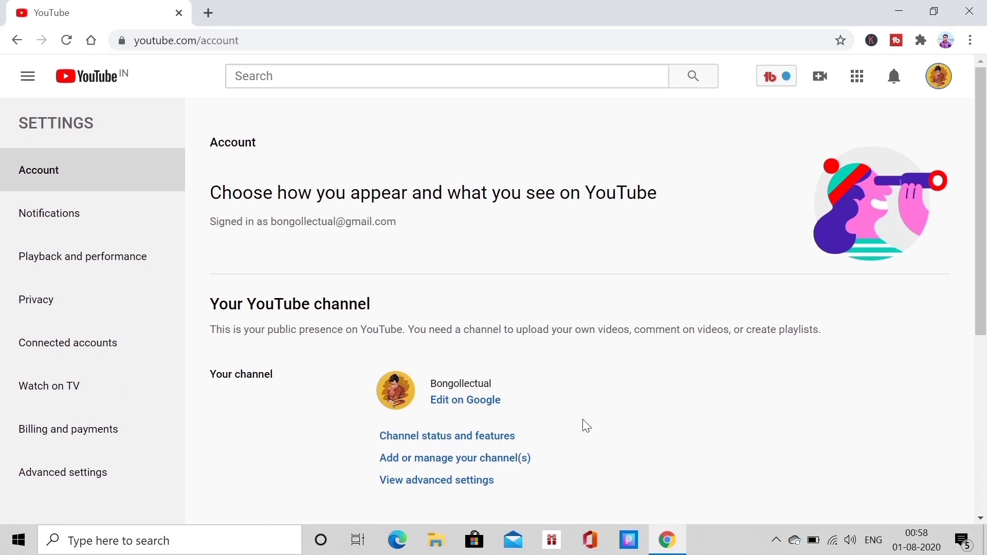
pyautogui.click(475, 447)
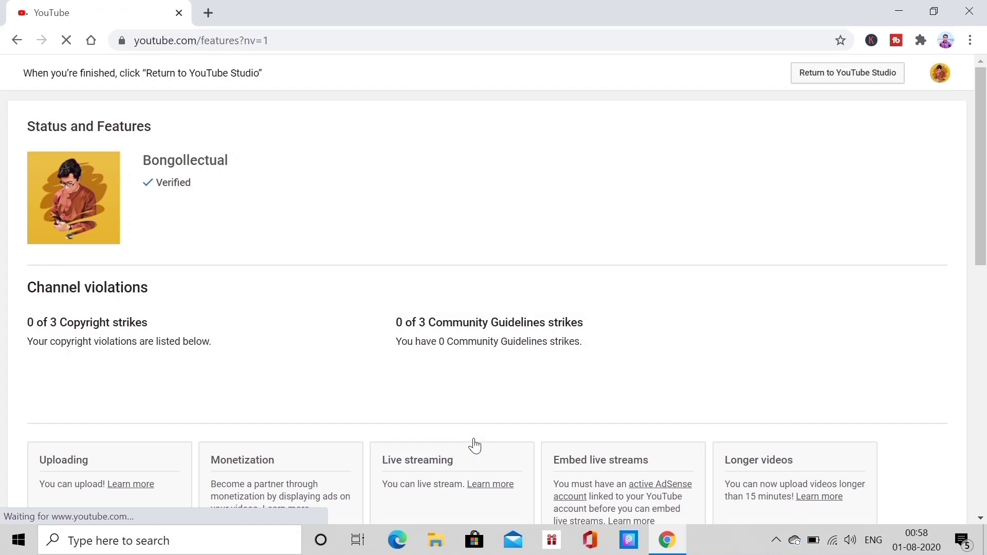
pyautogui.scroll(-1, 899, 284)
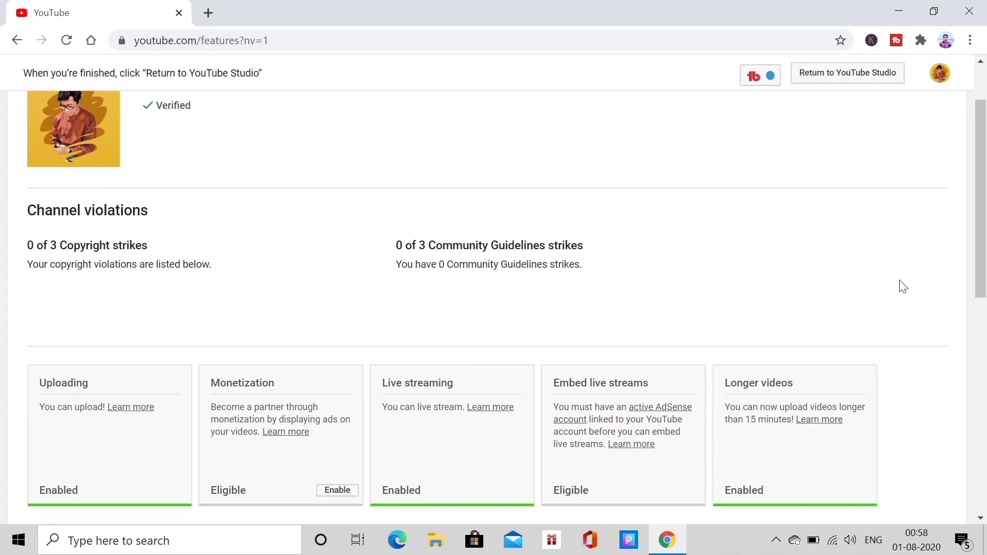
pyautogui.scroll(-5, 915, 286)
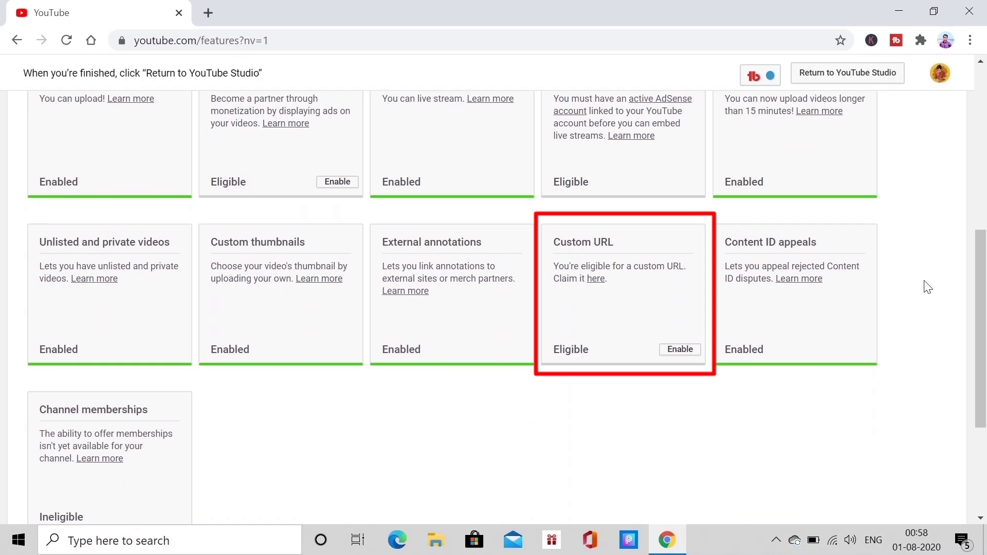
# Step: Enable the Custom URL feature and follow 'claim it here' to get the youtube.com/c/Bongollectual offer
pyautogui.click(682, 356)
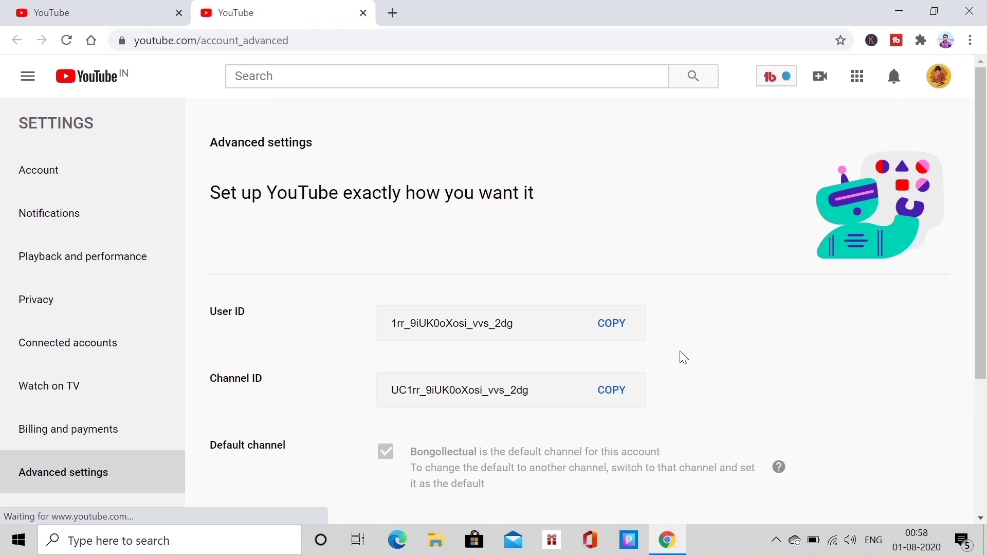
pyautogui.scroll(-3, 781, 379)
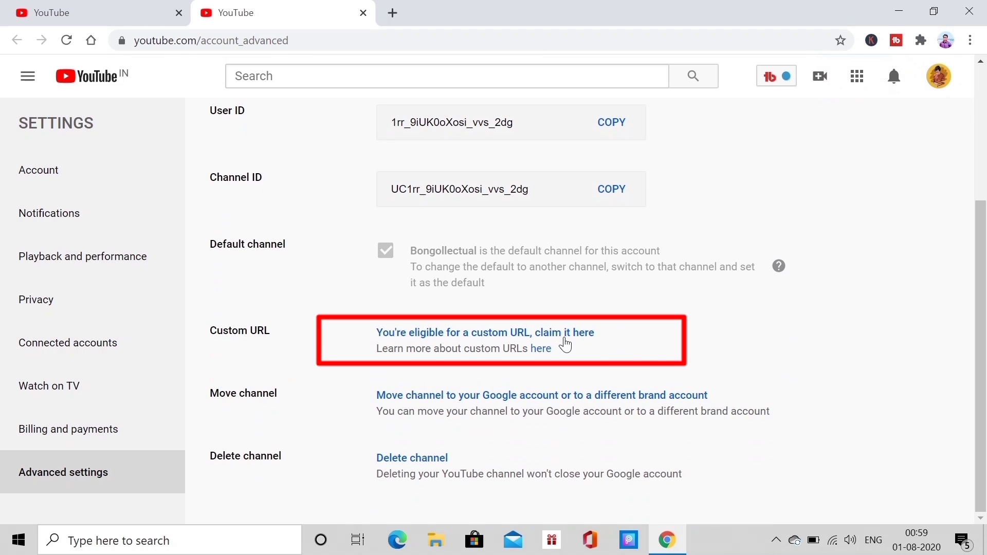
pyautogui.click(561, 340)
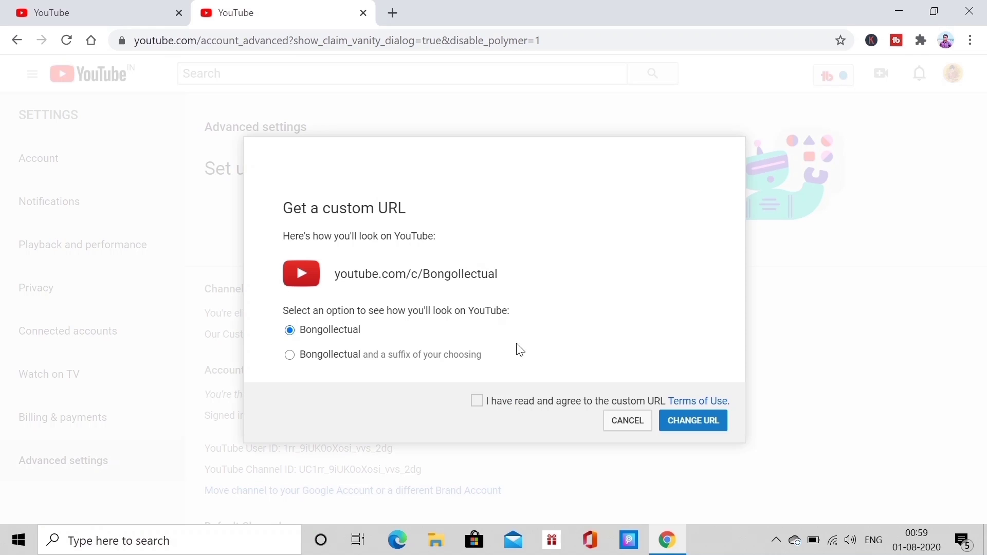
# Step: Try adding the suffix 'thdg234' to the custom URL, then erase it and dismiss the dialog
pyautogui.click(290, 355)
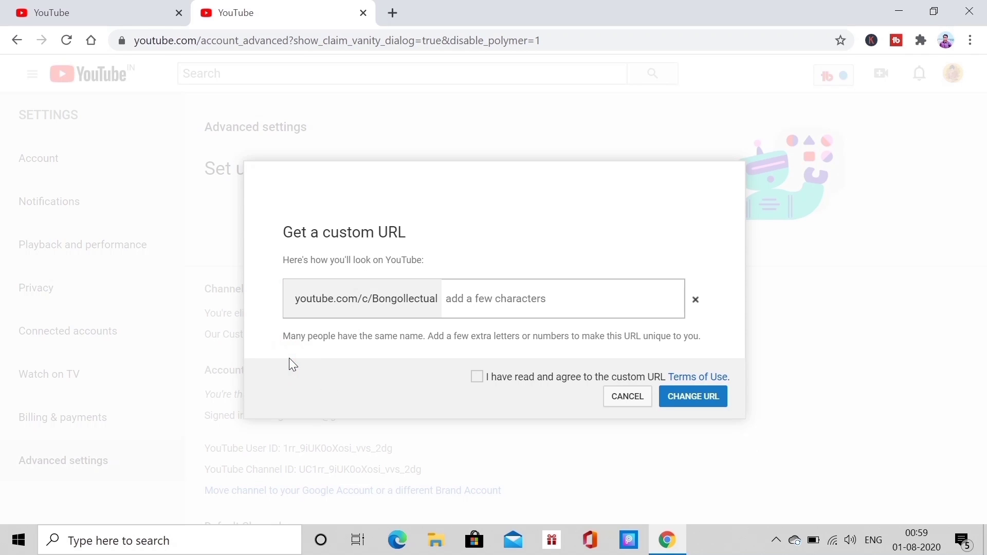
pyautogui.click(496, 305)
pyautogui.write('thdg234')
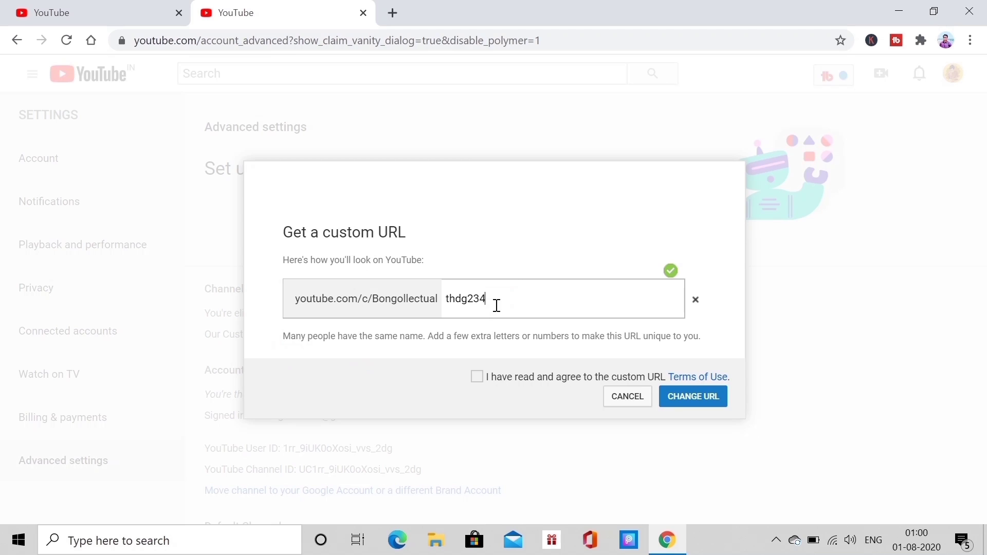
pyautogui.press('BackSpace')
pyautogui.press('BackSpace')
pyautogui.press('BackSpace')
pyautogui.press('BackSpace')
pyautogui.press('BackSpace')
pyautogui.press('BackSpace')
pyautogui.press('BackSpace')
pyautogui.click(625, 403)
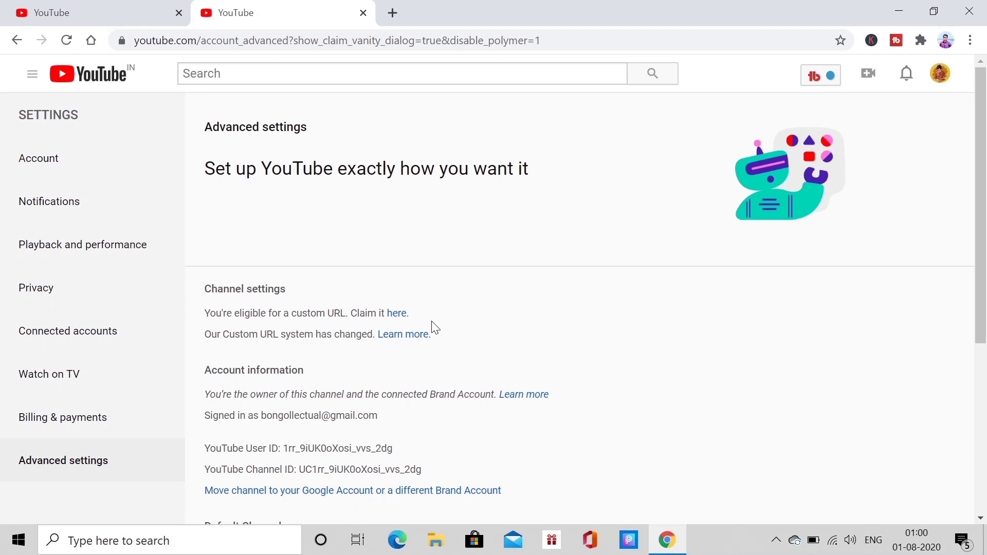
# Step: Reopen the claim dialog, accept the Terms of Use, and confirm youtube.com/c/Bongollectual
pyautogui.click(399, 314)
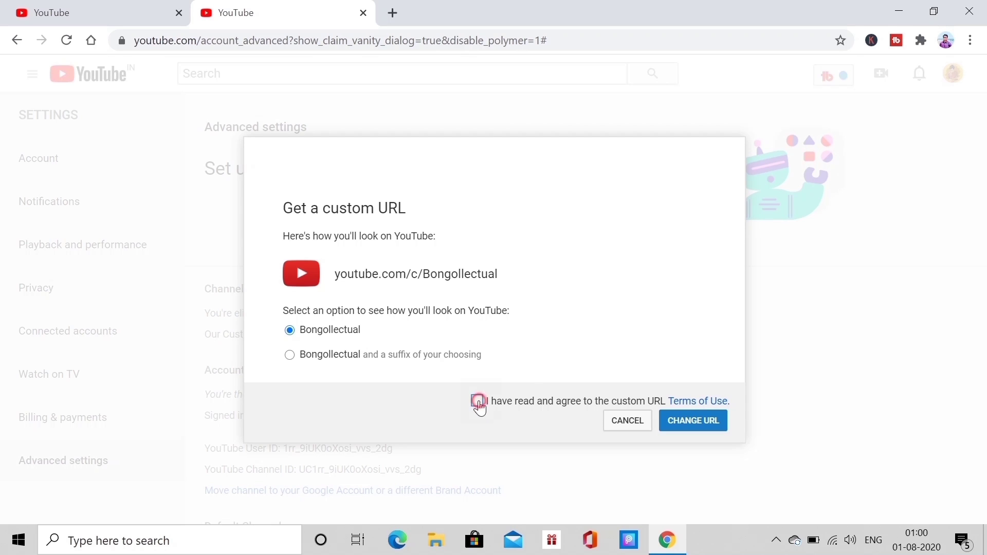
pyautogui.click(477, 401)
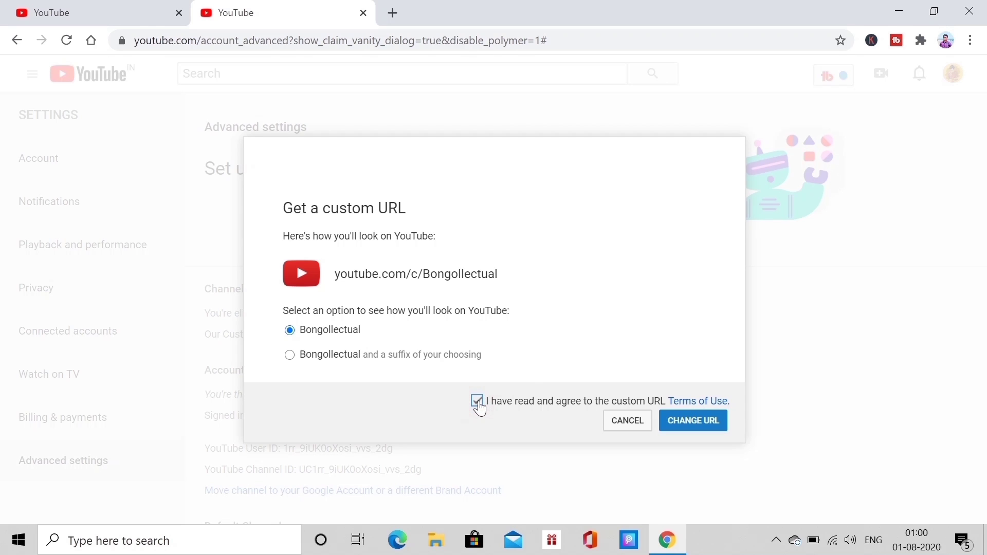
pyautogui.click(689, 427)
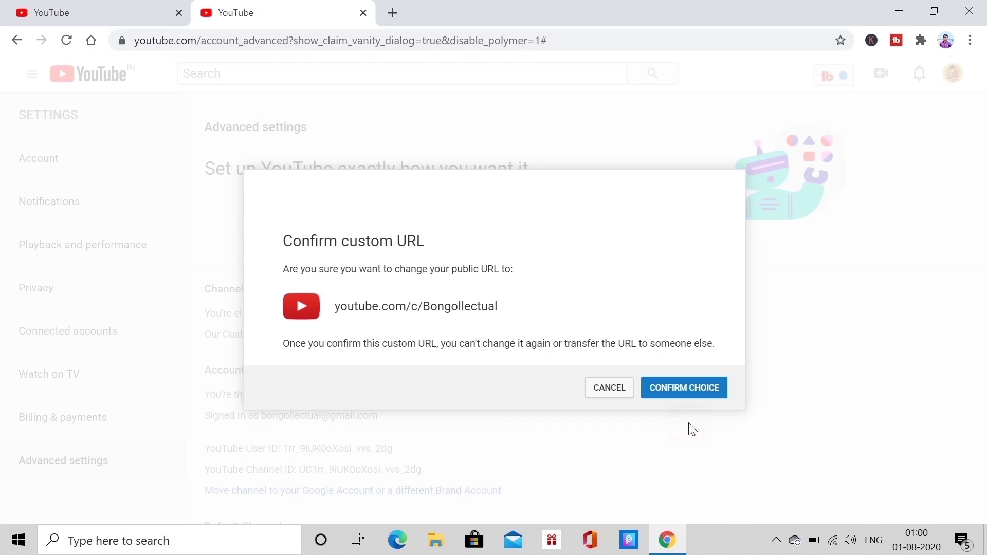
pyautogui.click(681, 395)
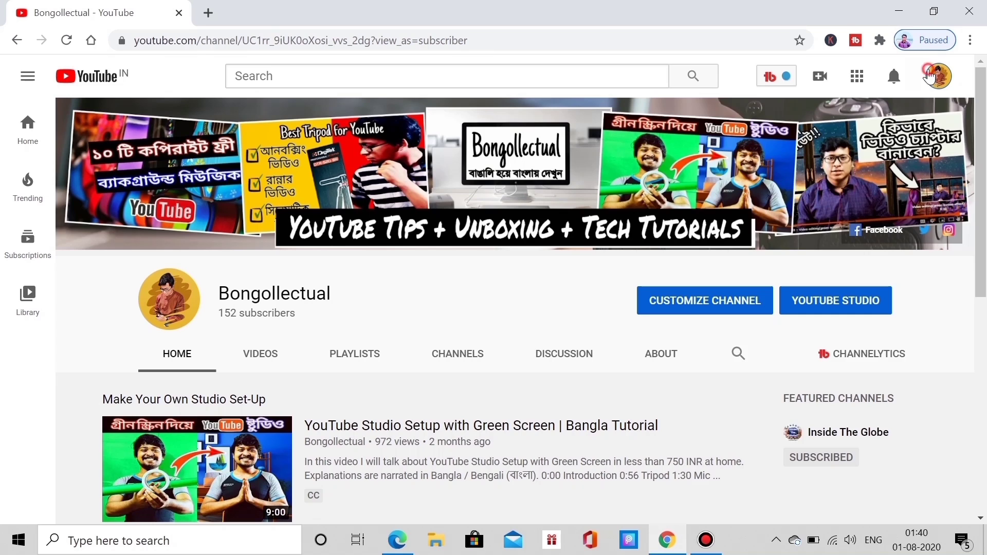
# Step: Check that Custom URL shows Enabled in Channel status and features, then open youtube.com/c/Bongollectual
pyautogui.click(930, 76)
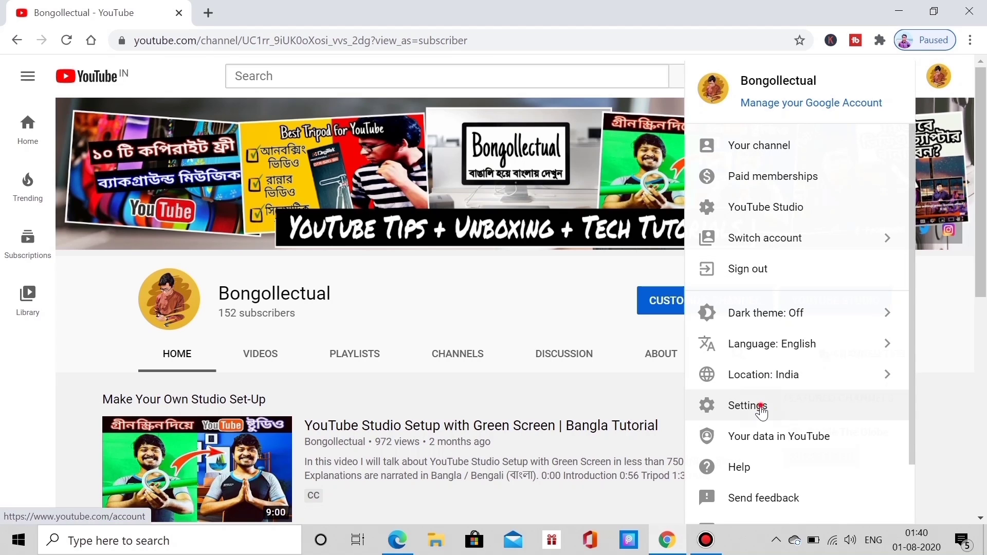
pyautogui.click(762, 409)
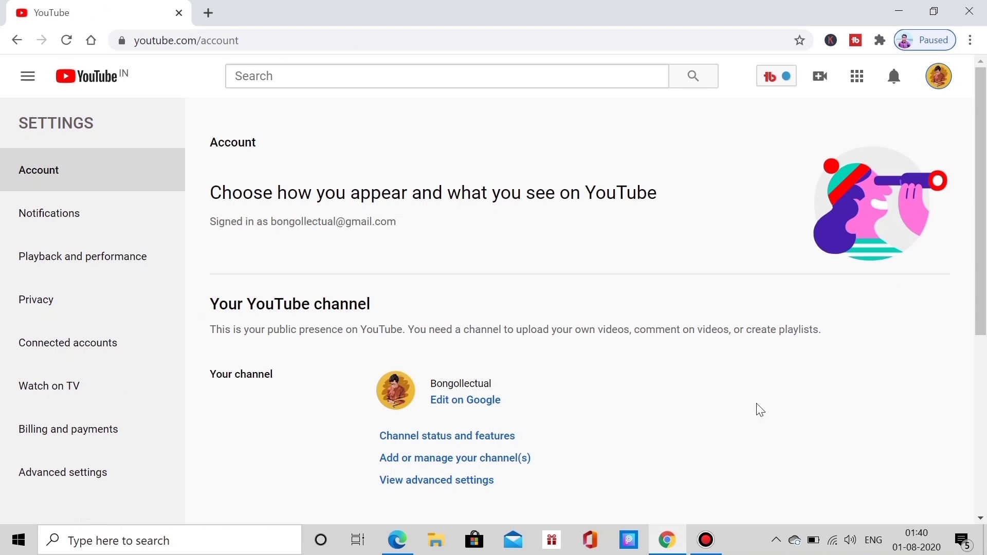
pyautogui.click(481, 438)
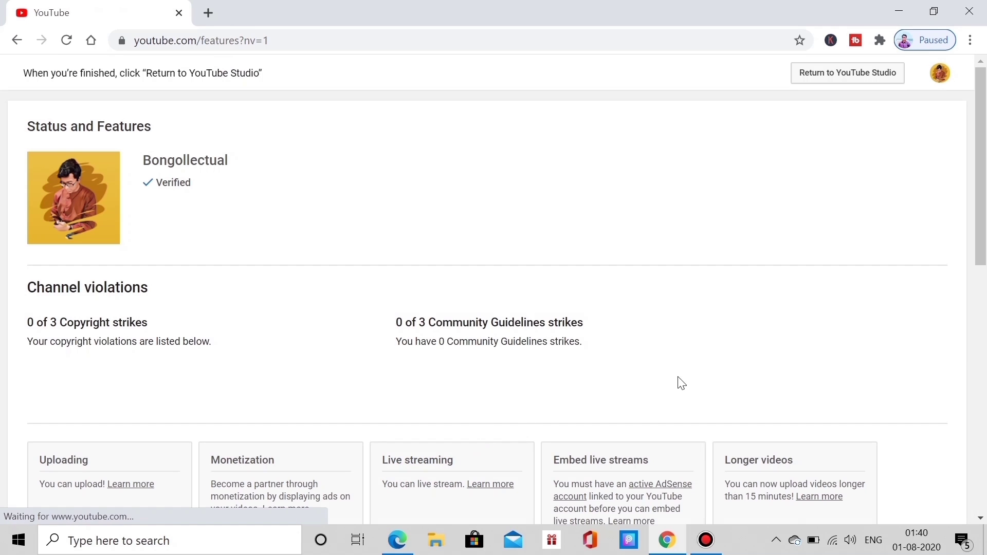
pyautogui.scroll(-6, 970, 357)
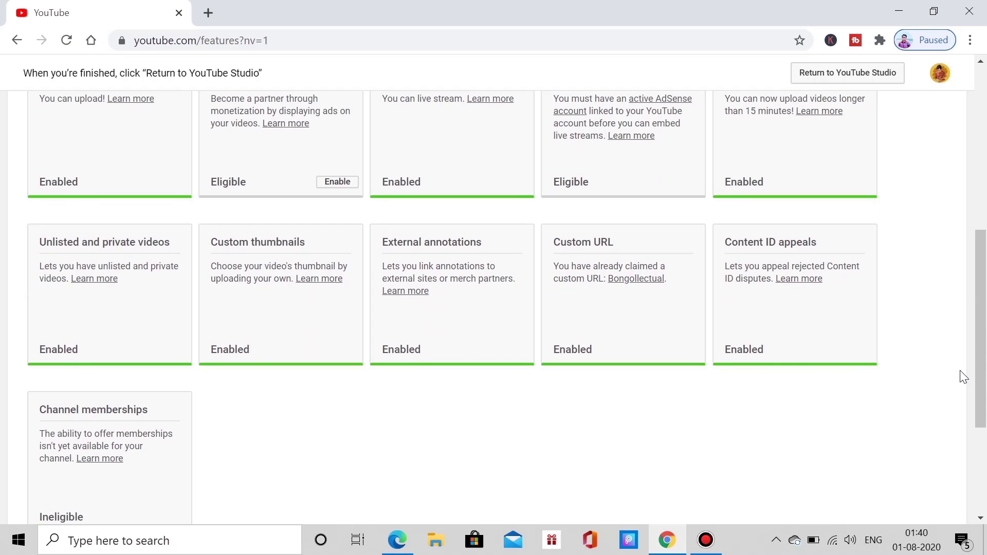
pyautogui.click(635, 284)
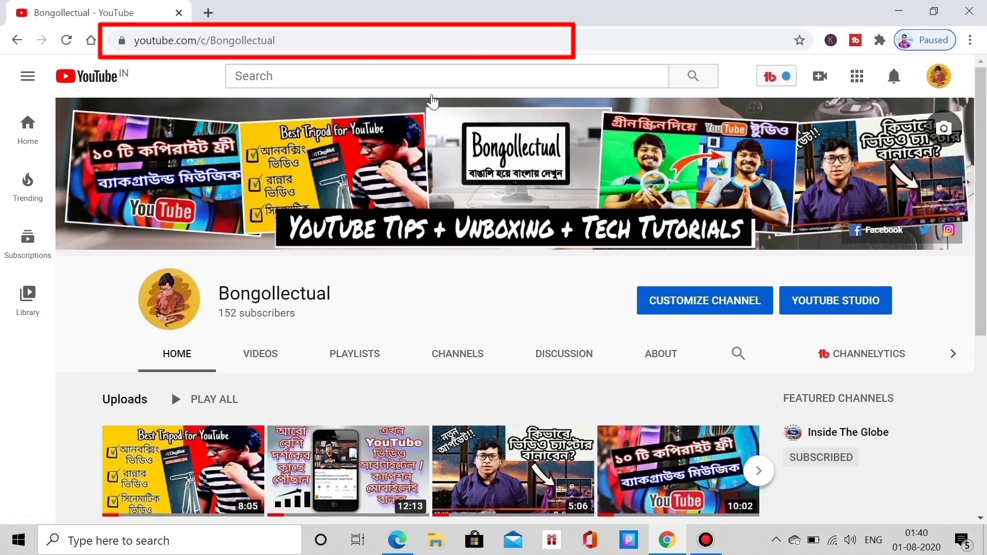
# Step: Copy the channel's youtube.com/c/Bongollectual address from the address bar
pyautogui.click(357, 35)
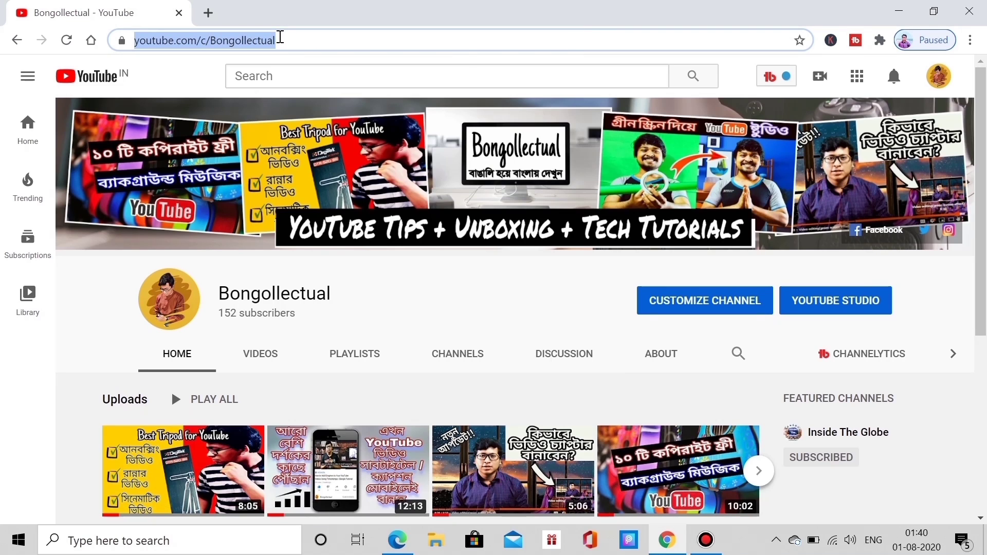
pyautogui.rightClick(279, 38)
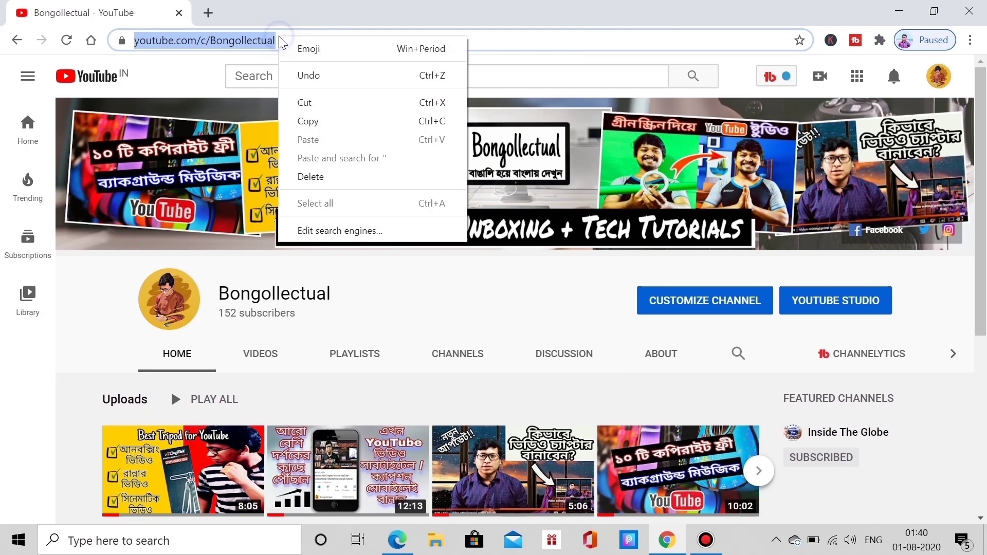
pyautogui.click(303, 121)
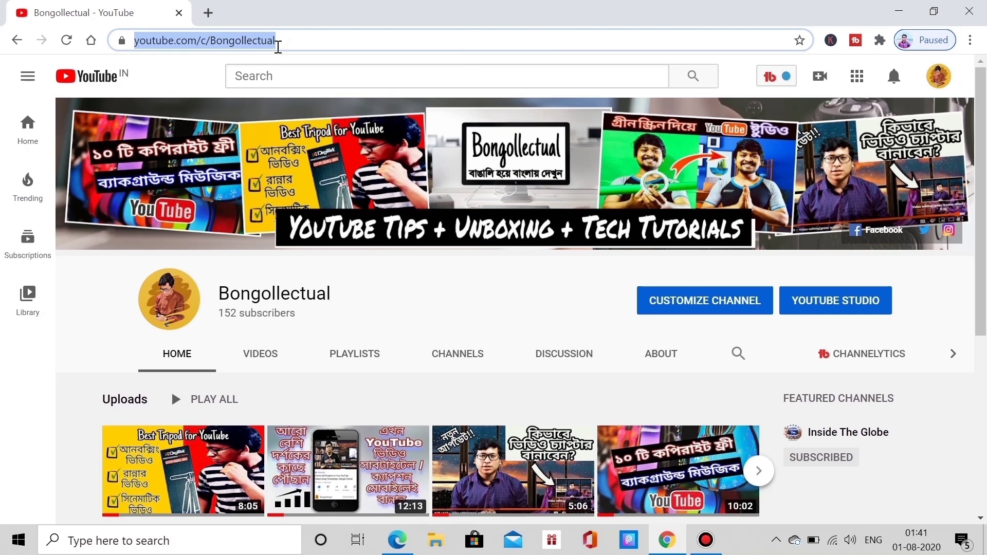
# Step: Drop 'c/' from the address to load the channel at youtube.com/Bongollectual
pyautogui.click(277, 41)
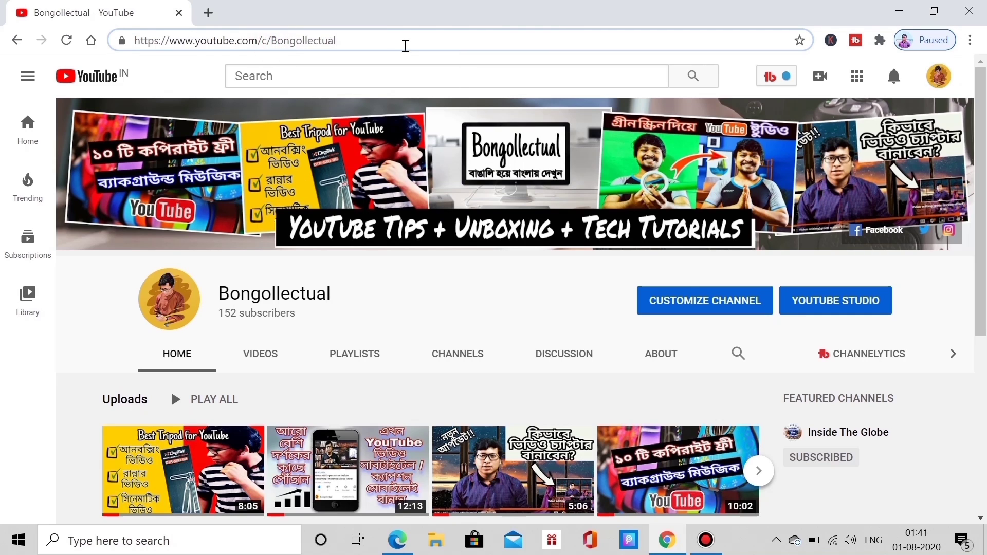
pyautogui.press('BackSpace')
pyautogui.press('BackSpace')
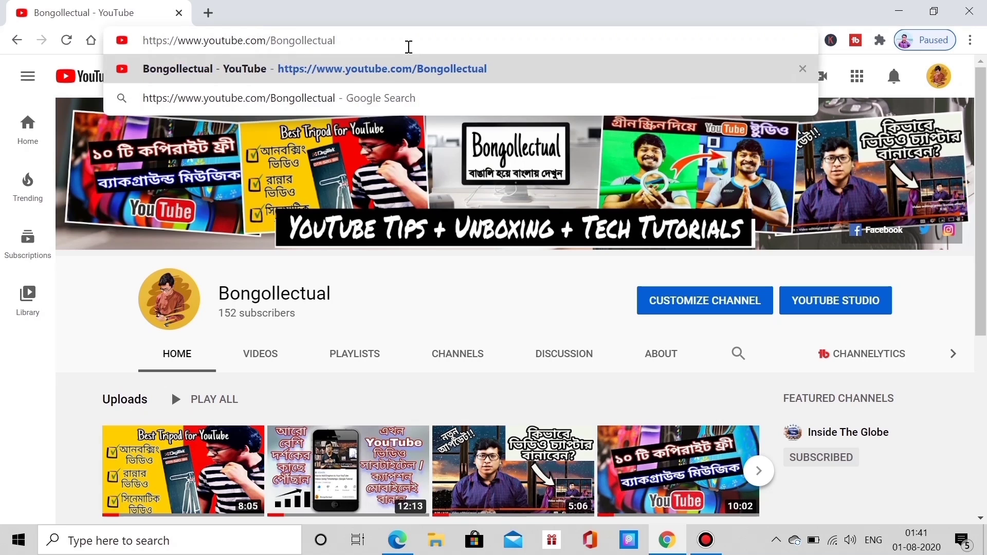
pyautogui.press('Return')
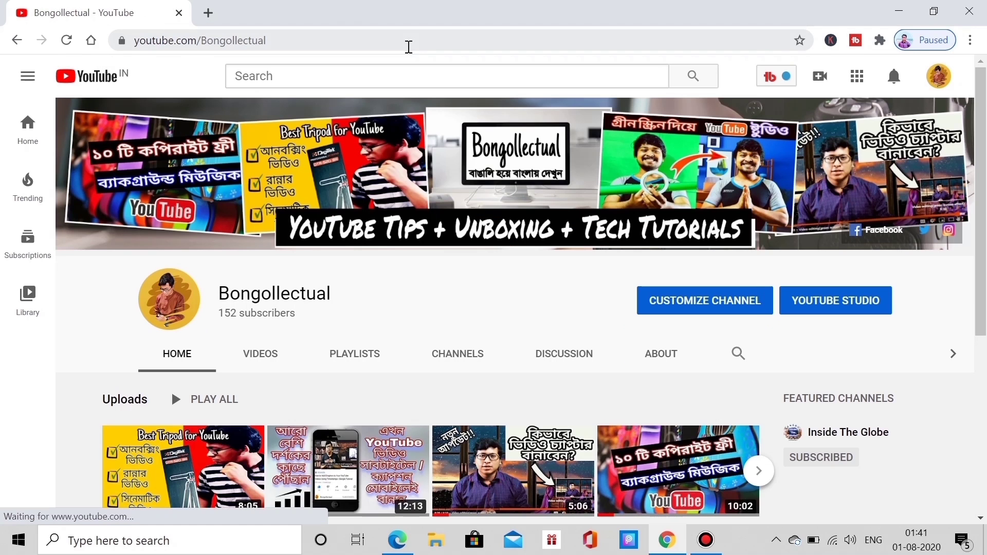
pyautogui.click(411, 46)
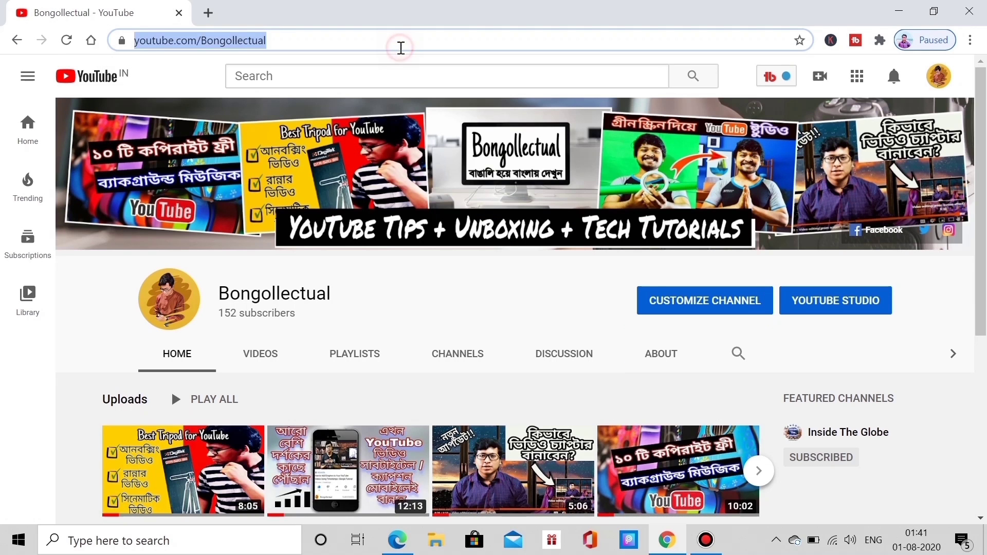
pyautogui.click(399, 47)
pyautogui.click(354, 35)
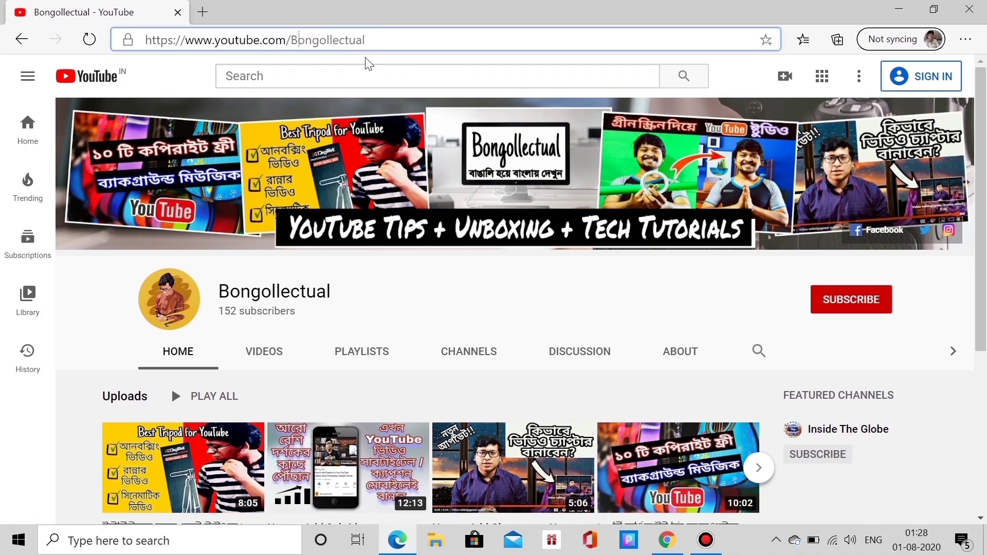
pyautogui.press('BackSpace')
pyautogui.write('b')
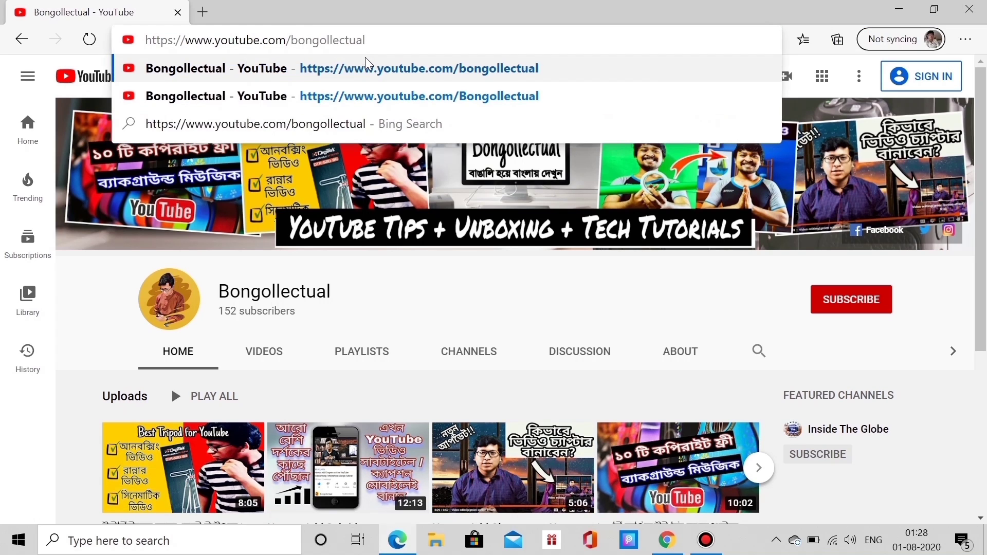
pyautogui.press('Return')
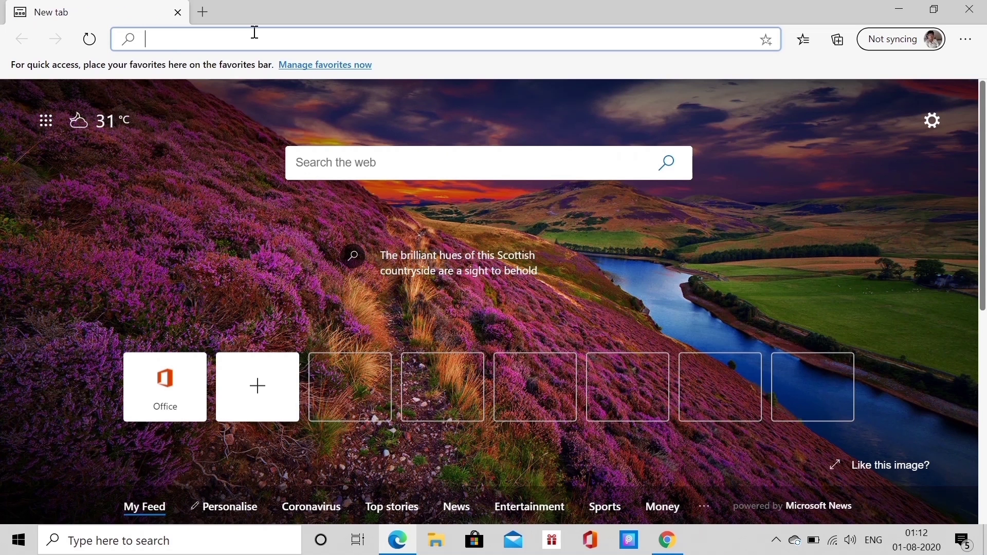
pyautogui.write('ww')
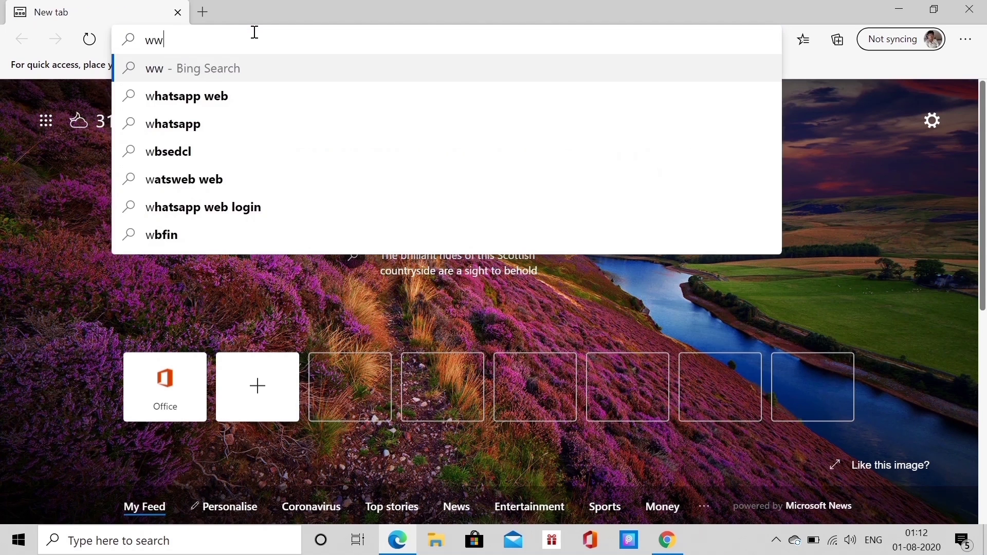
pyautogui.write('w.youtub')
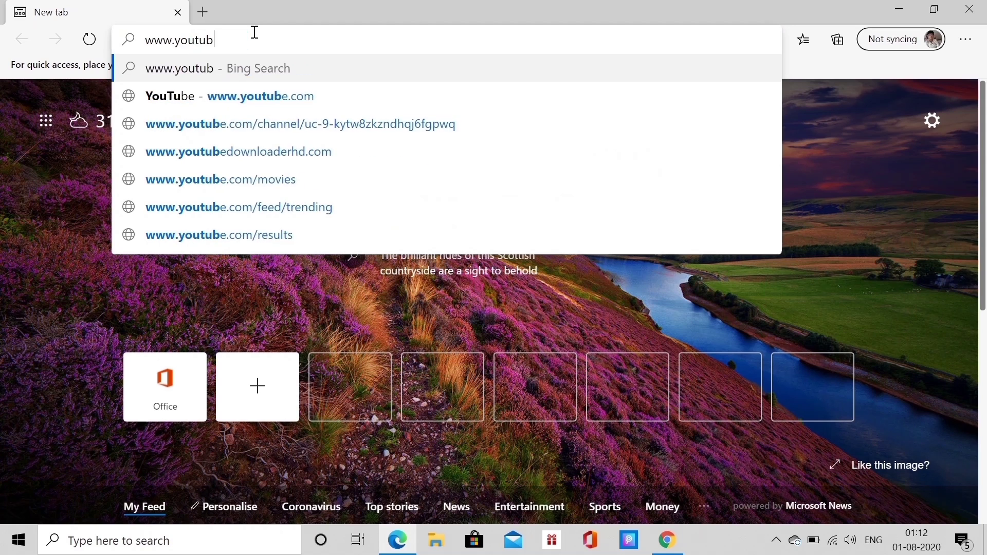
pyautogui.write('e.com/')
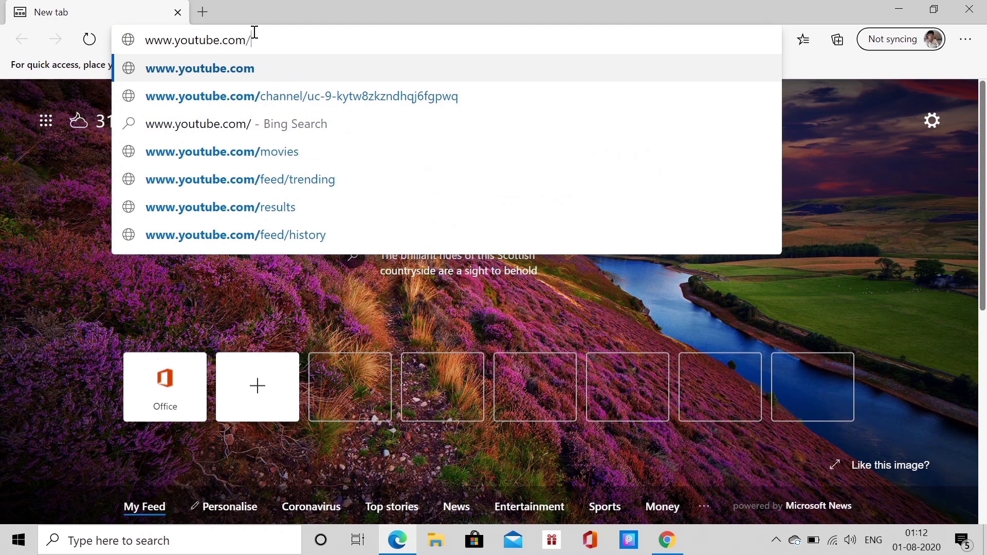
pyautogui.write('Bong')
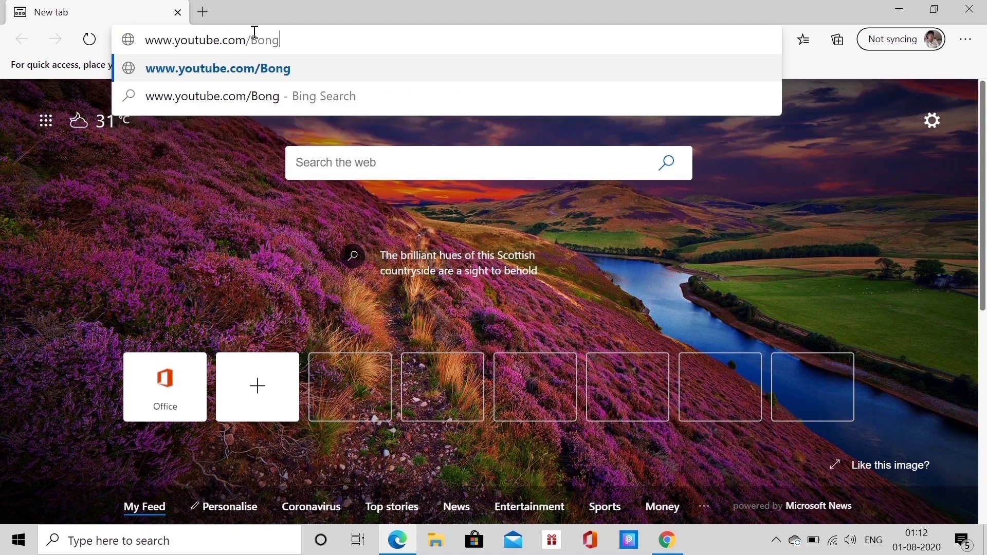
pyautogui.write('ollectual')
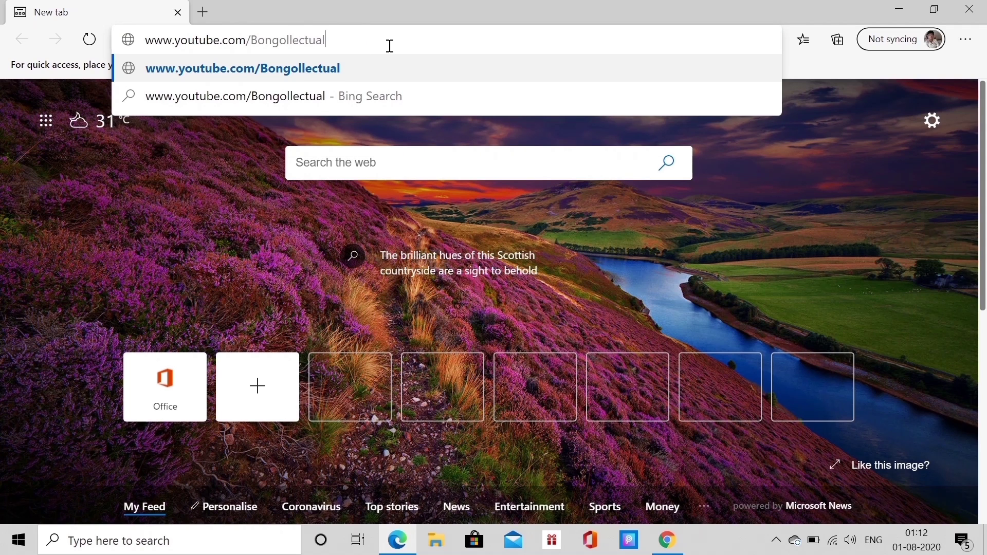
pyautogui.press('Return')
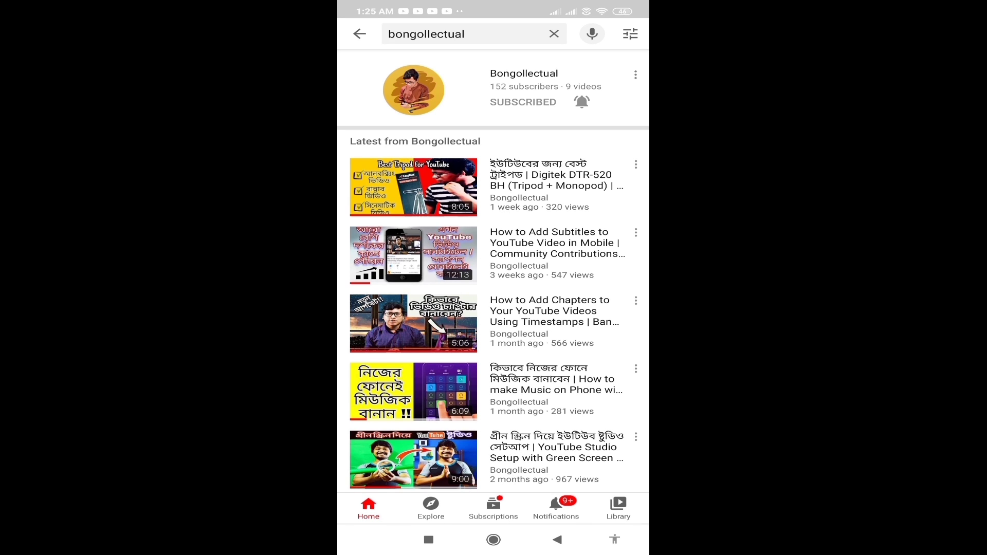
# Step: Open the Bongollectual channel from the search results and share it via Messaging
pyautogui.click(524, 73)
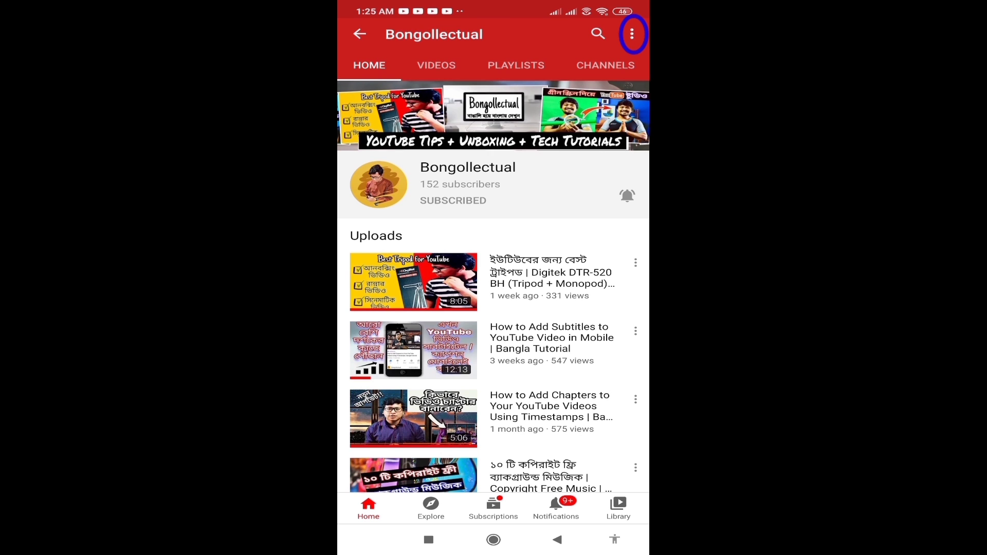
pyautogui.click(632, 34)
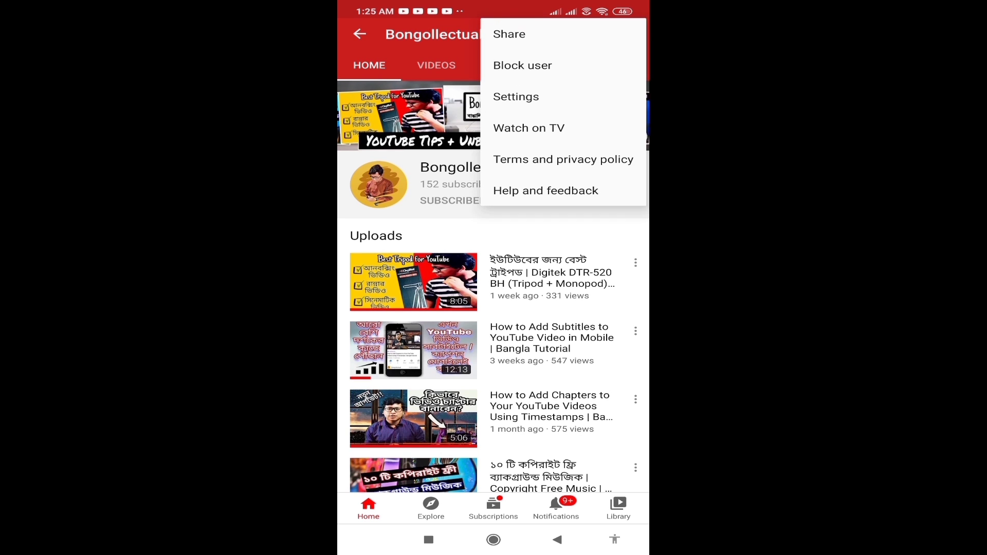
pyautogui.click(509, 34)
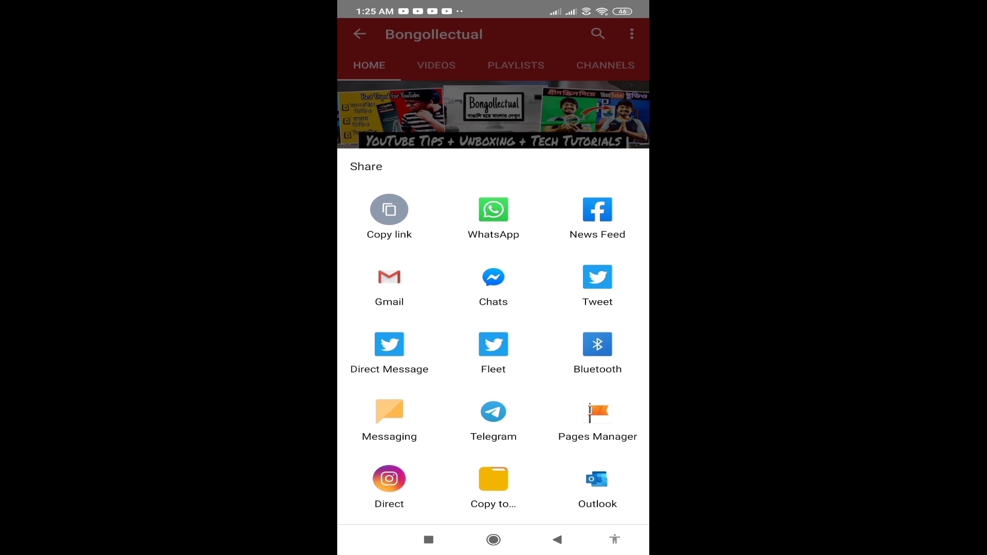
pyautogui.click(390, 411)
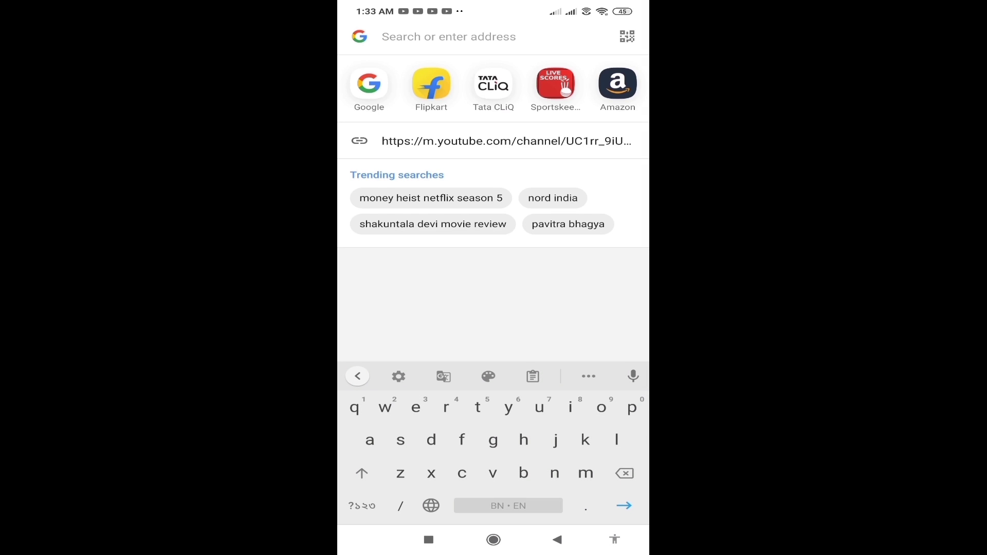
# Step: Paste the copied channel link into the mobile browser's address bar and load it
pyautogui.hotkey('ctrl', 'v')
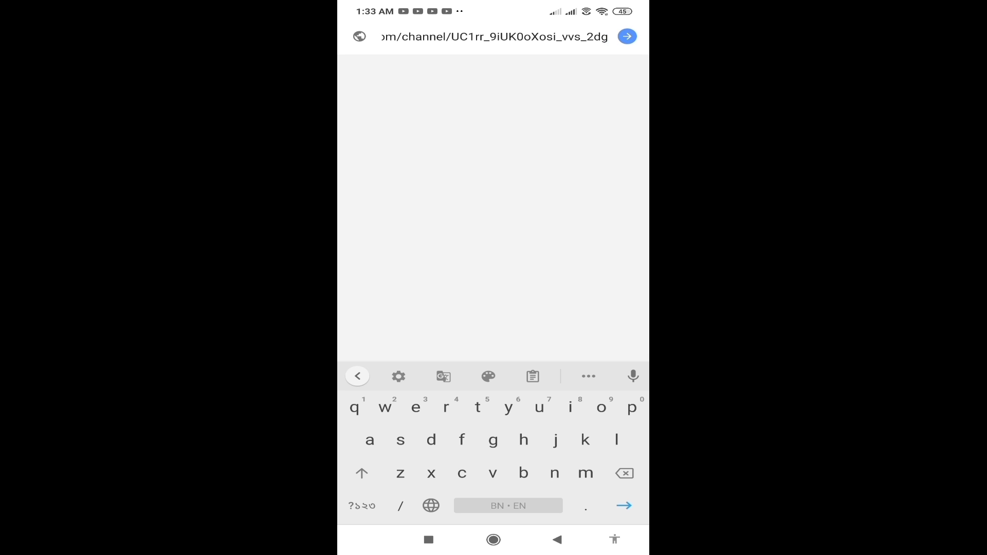
pyautogui.press('Return')
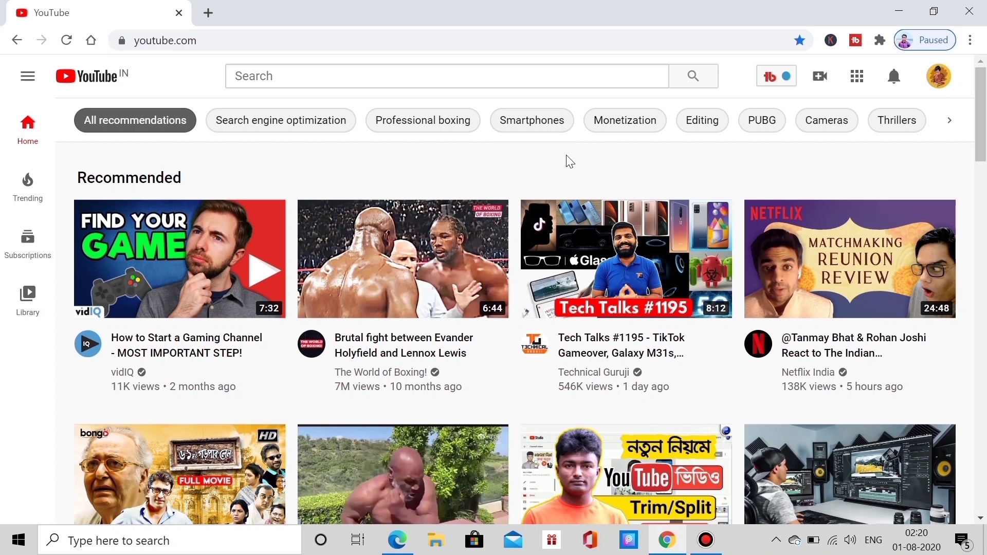
# Step: Use 'Edit on Google' in YouTube settings to reach the Google About me profile
pyautogui.click(941, 85)
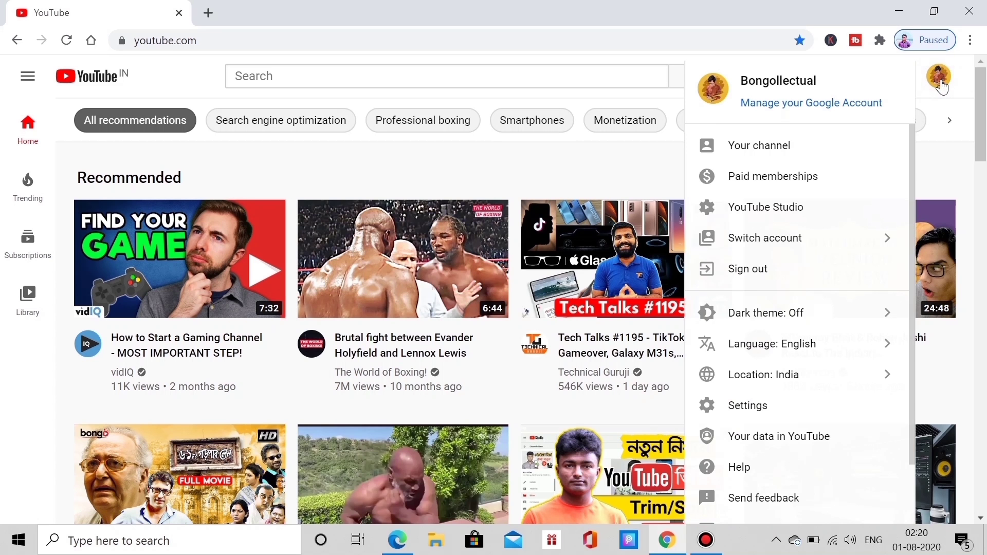
pyautogui.click(745, 405)
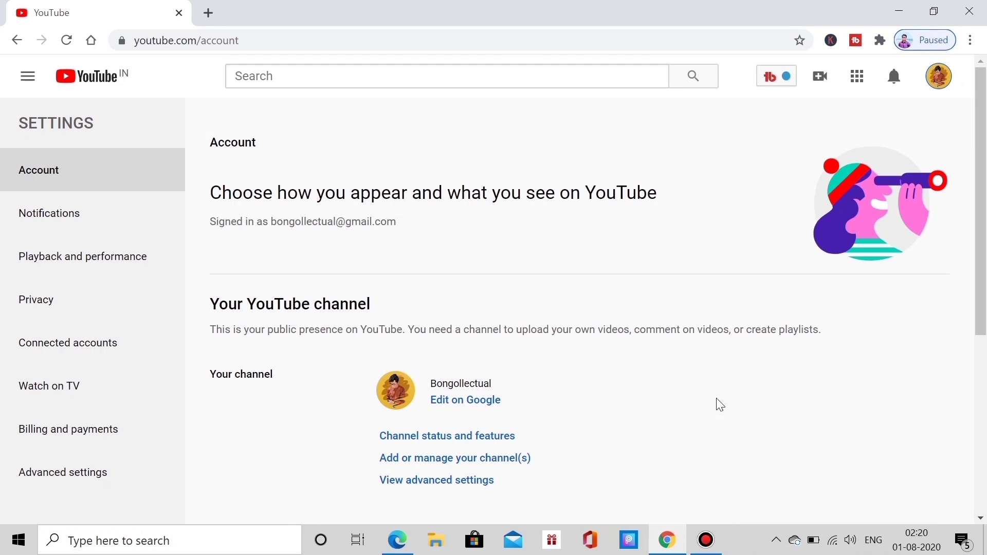
pyautogui.click(489, 405)
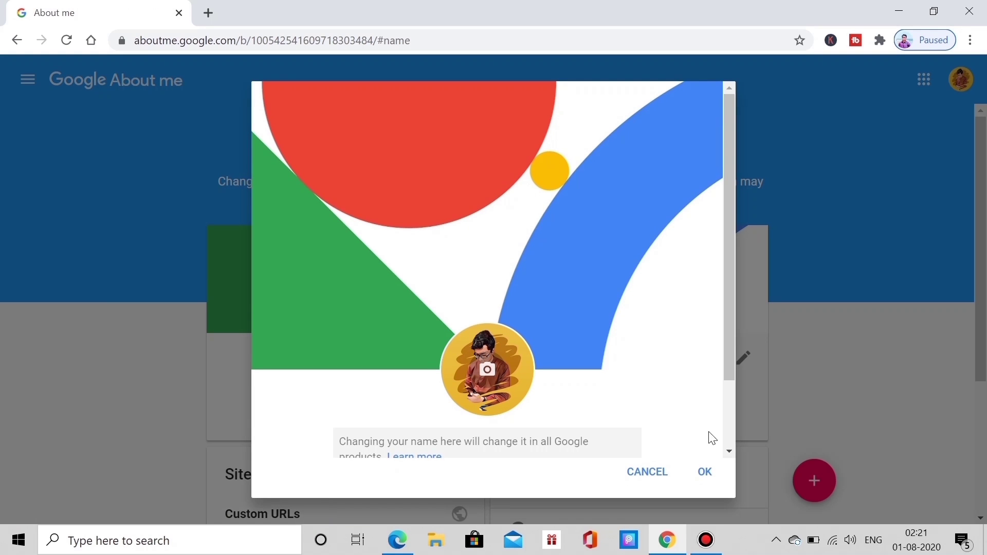
# Step: Start removing youtube.com/c/Bongollectual from the Sites section, then cancel so it stays listed
pyautogui.click(649, 471)
pyautogui.scroll(-3, 854, 313)
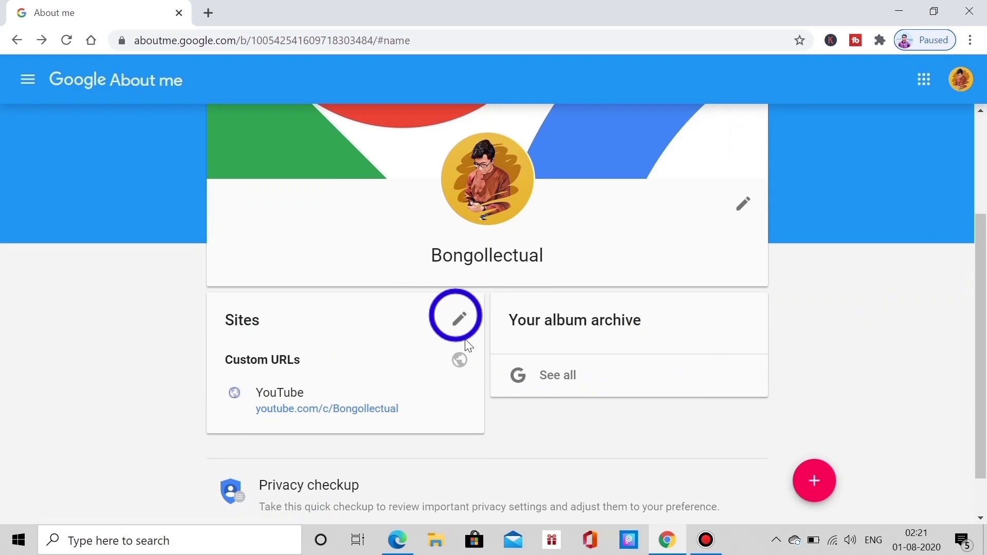
pyautogui.click(460, 320)
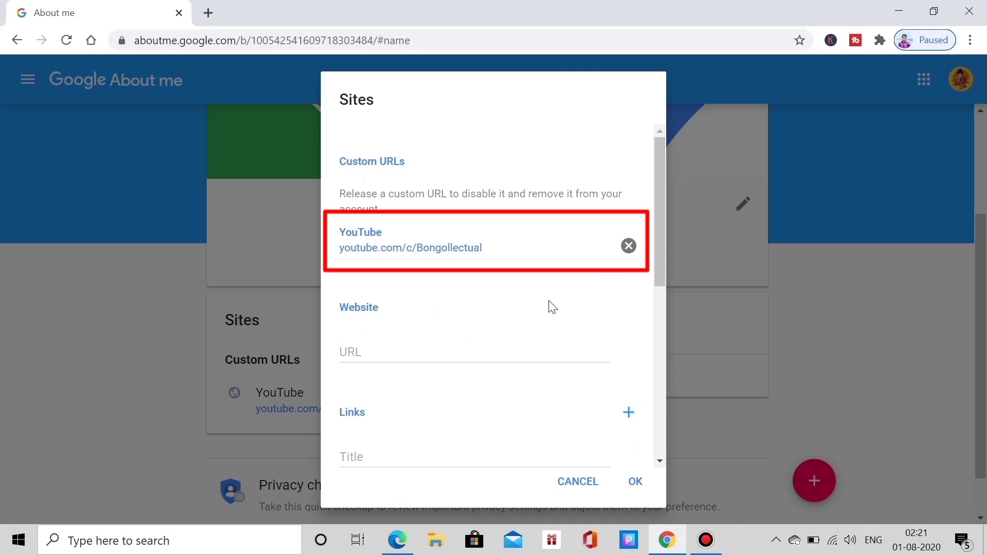
pyautogui.click(628, 247)
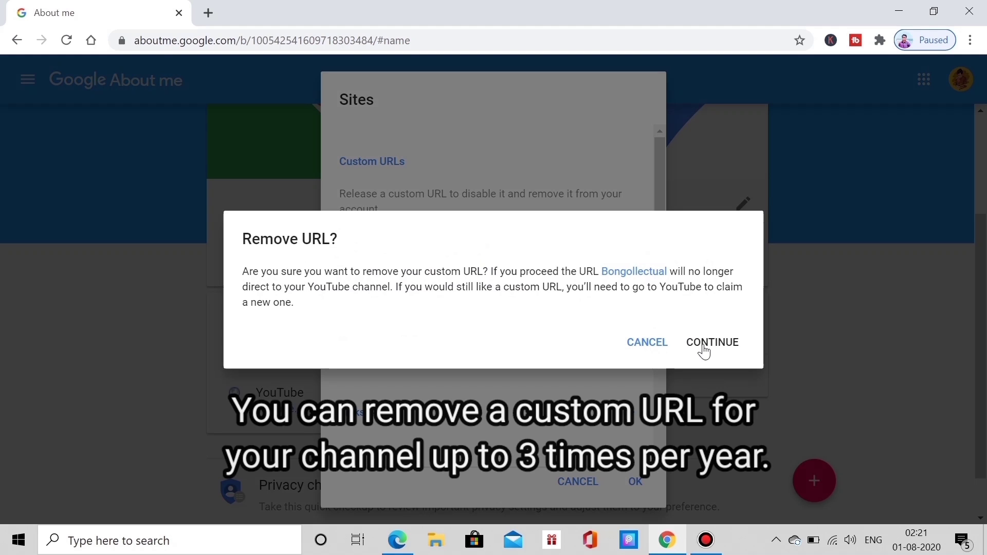
pyautogui.click(646, 345)
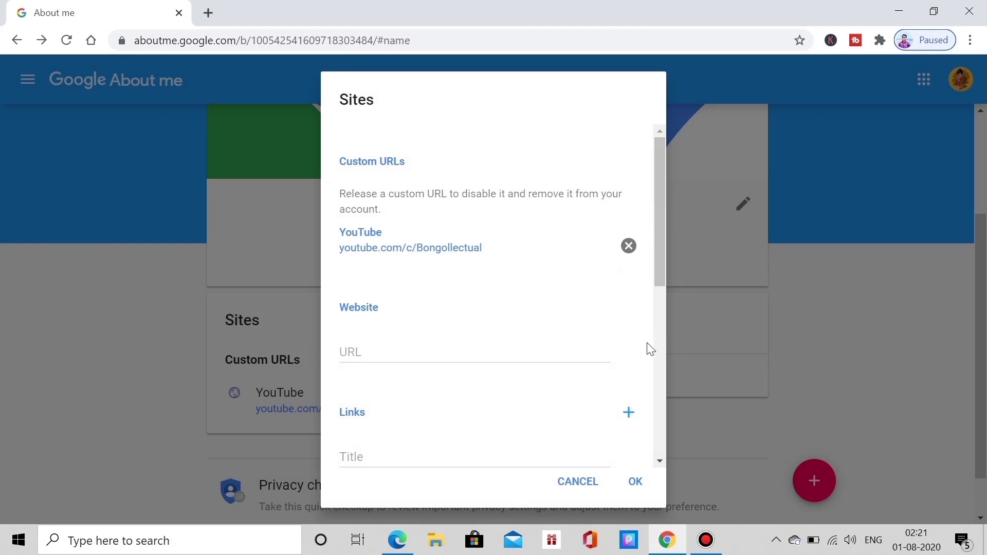
pyautogui.click(594, 482)
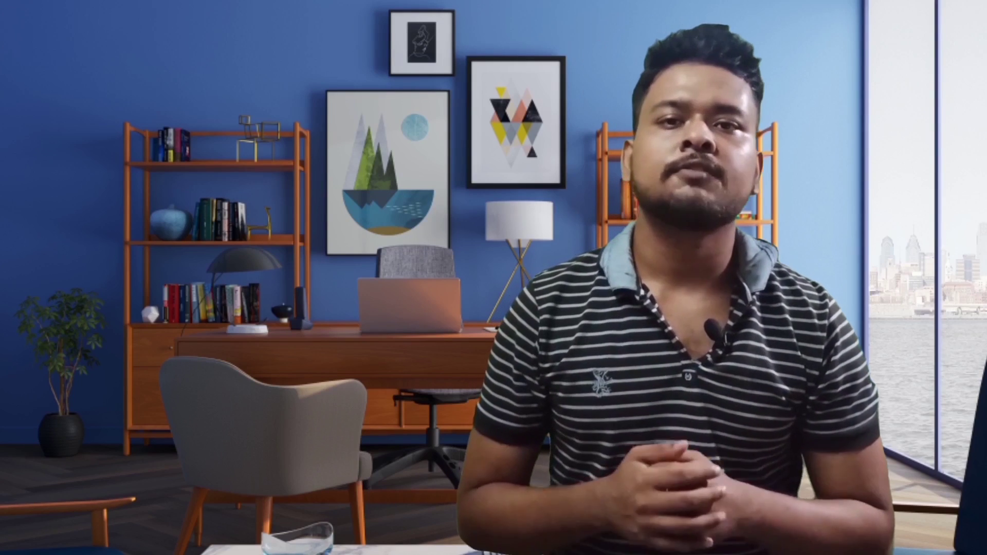